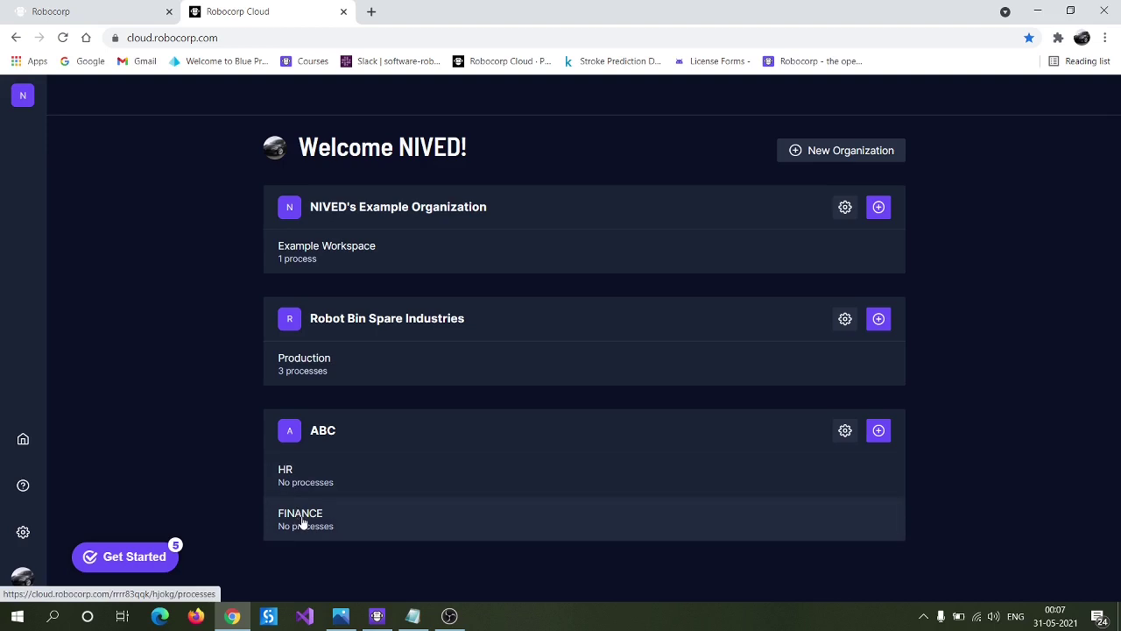
Open the Production workspace of Robot Bin Spare Industries and view the workspace structure in the Robocorp_Cloud.png diagram
click(356, 360)
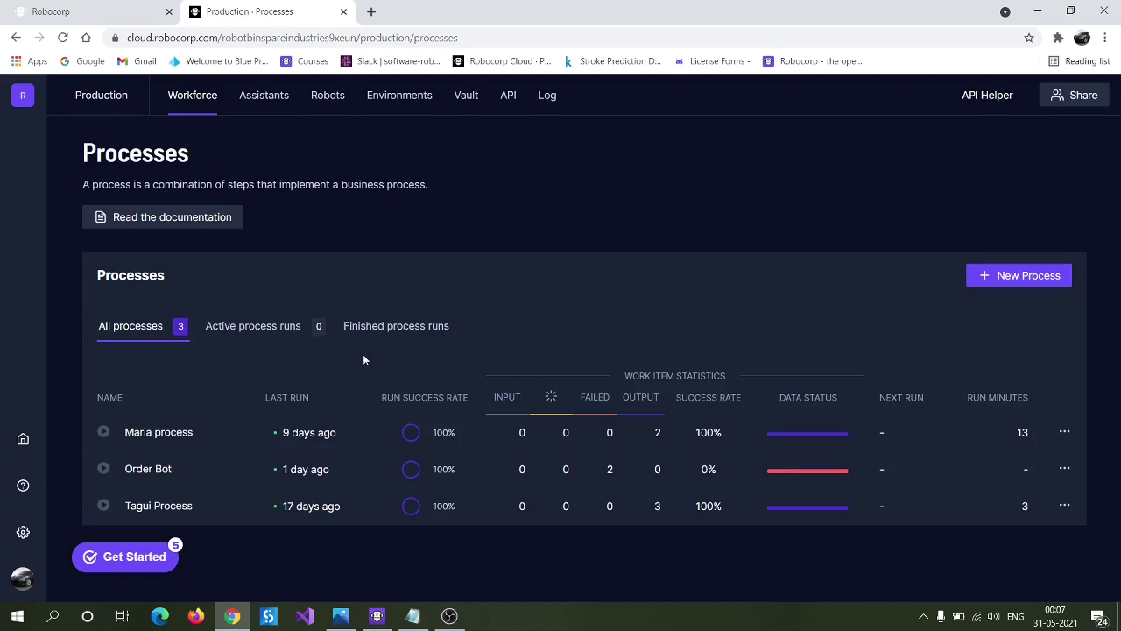
click(341, 615)
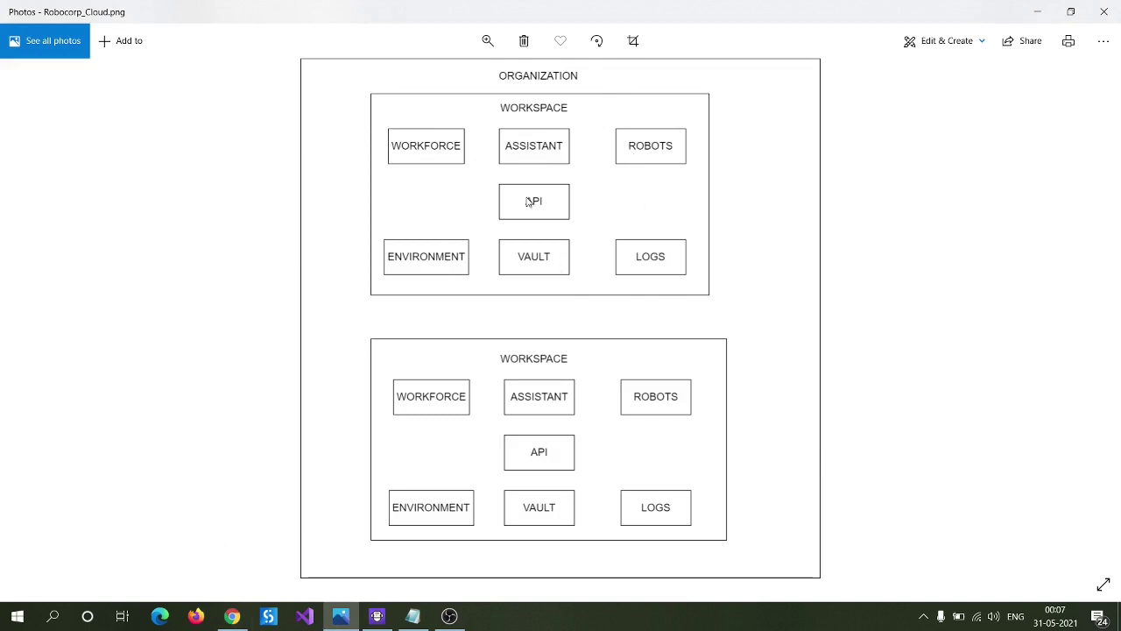
click(1037, 11)
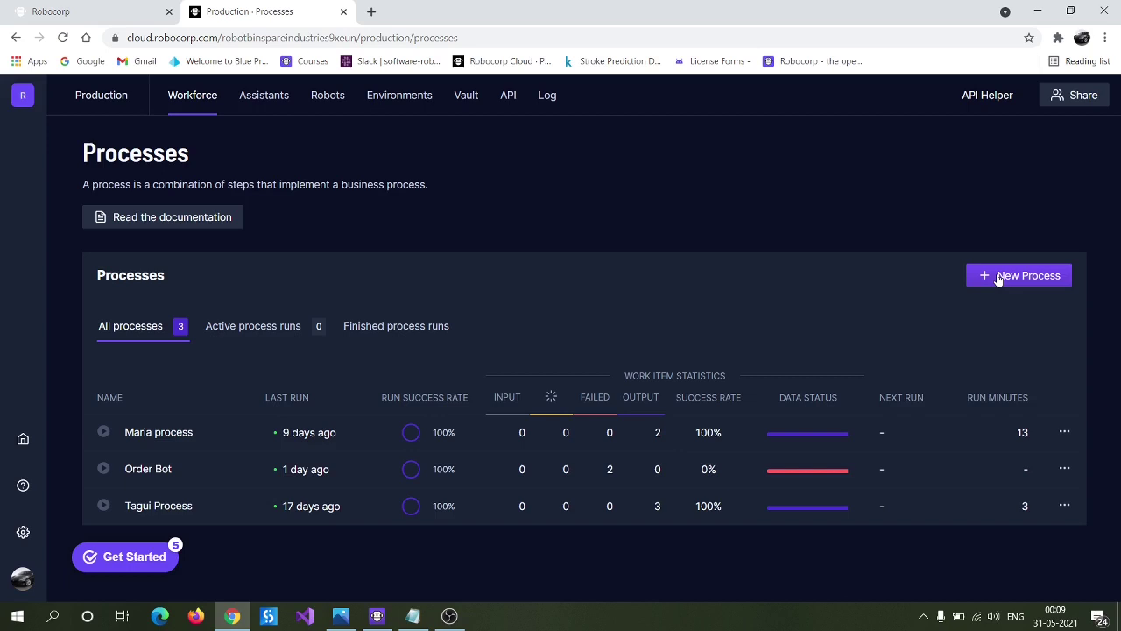
Review the Assistants, Robots and Environments pages of the Production workspace
click(252, 98)
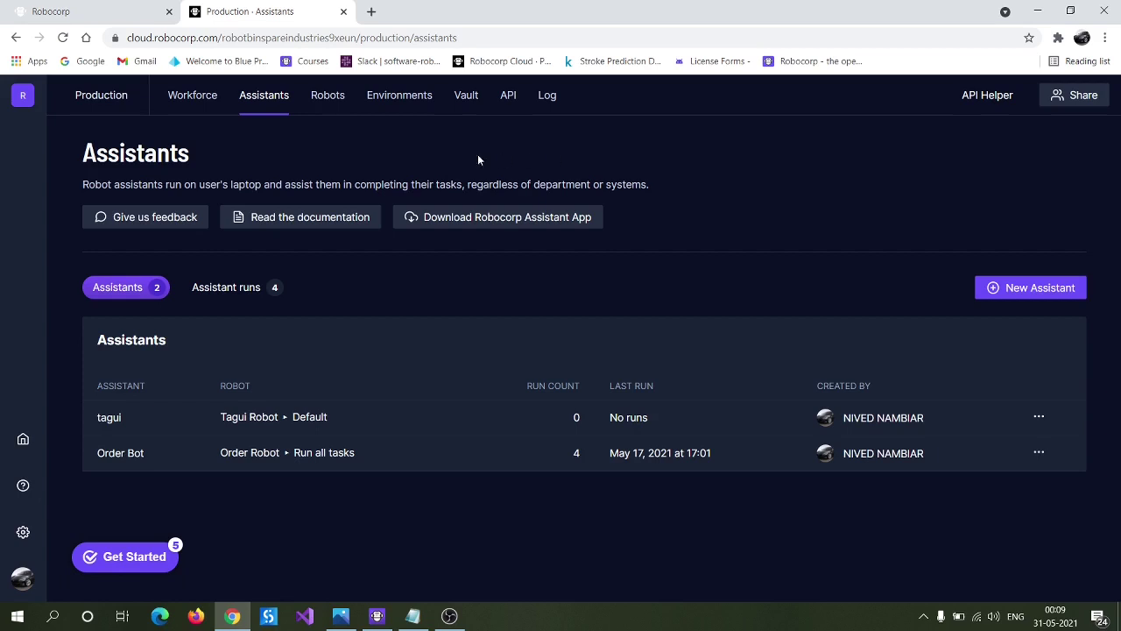
click(329, 96)
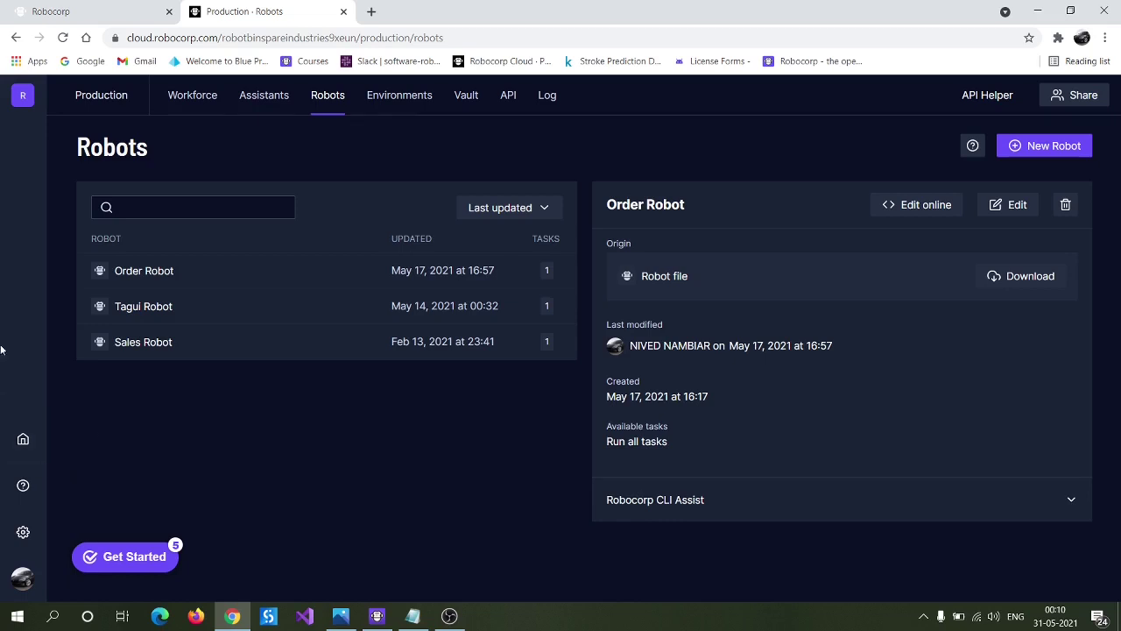
click(372, 112)
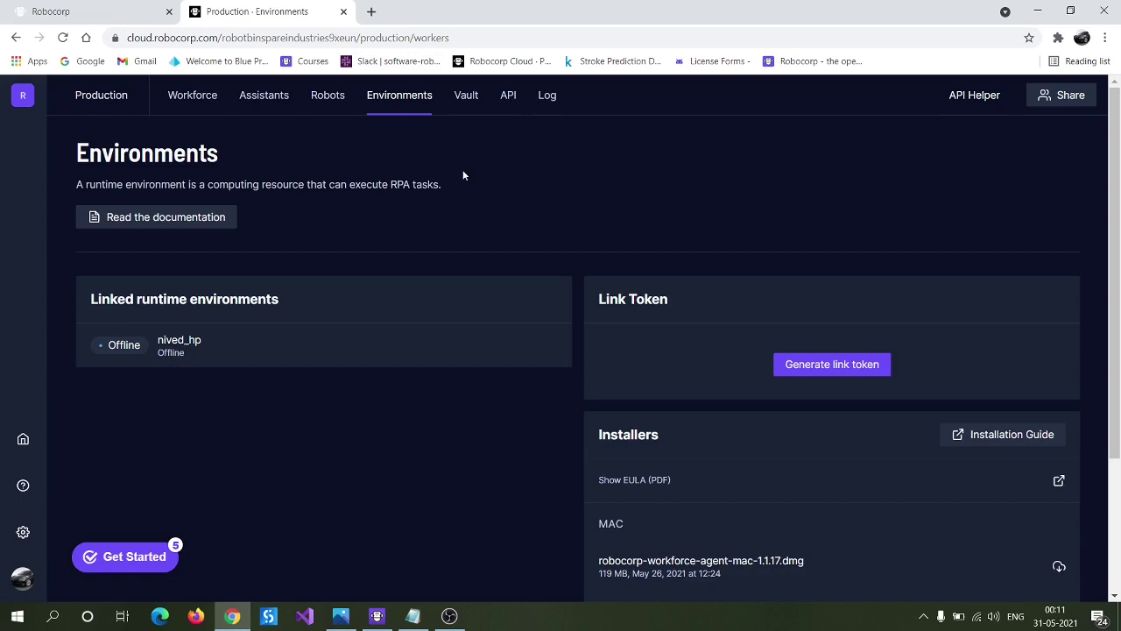
Inspect the url value stored in the websitedata secret of the Production workspace's vault without editing it
click(466, 104)
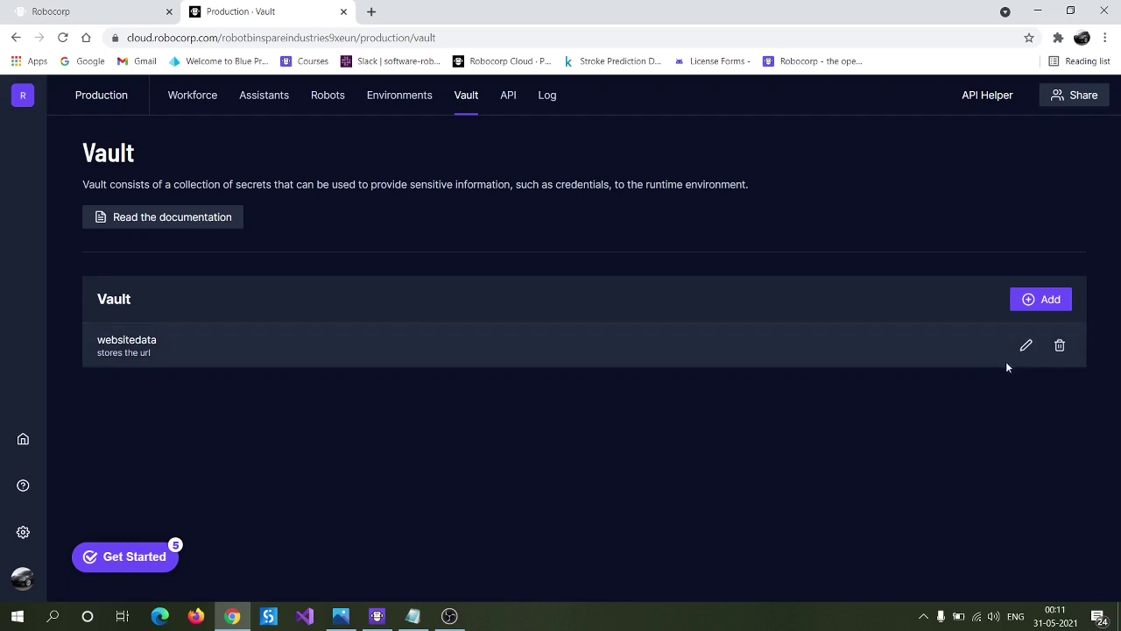
click(1026, 347)
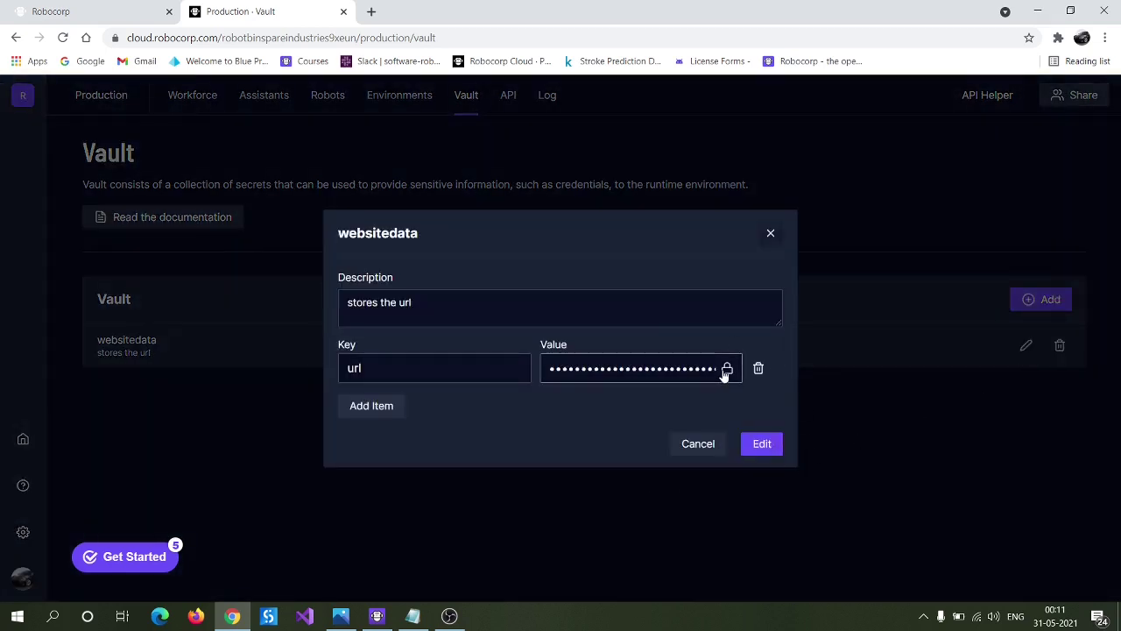
click(725, 370)
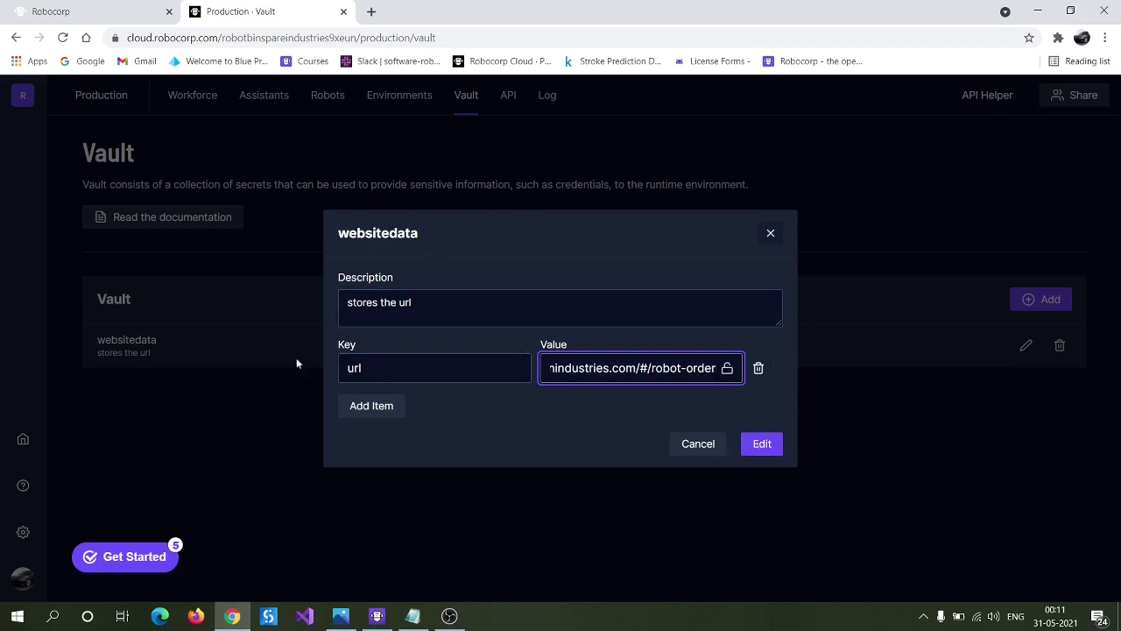
click(770, 234)
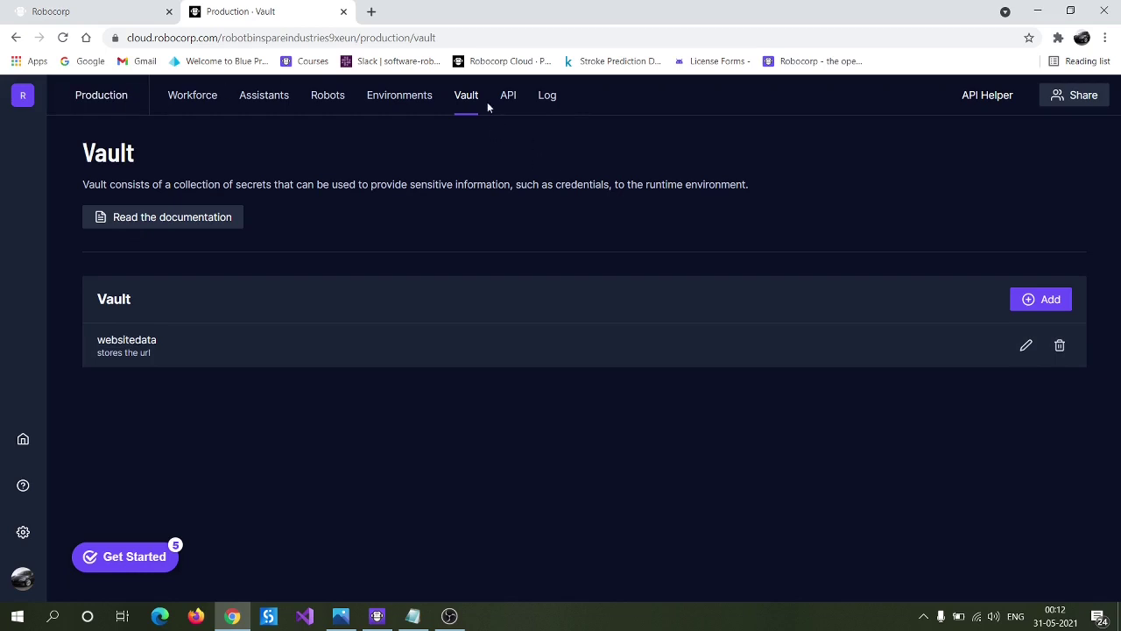
Review the Production workspace's API access page and read through its audit log entries
click(509, 100)
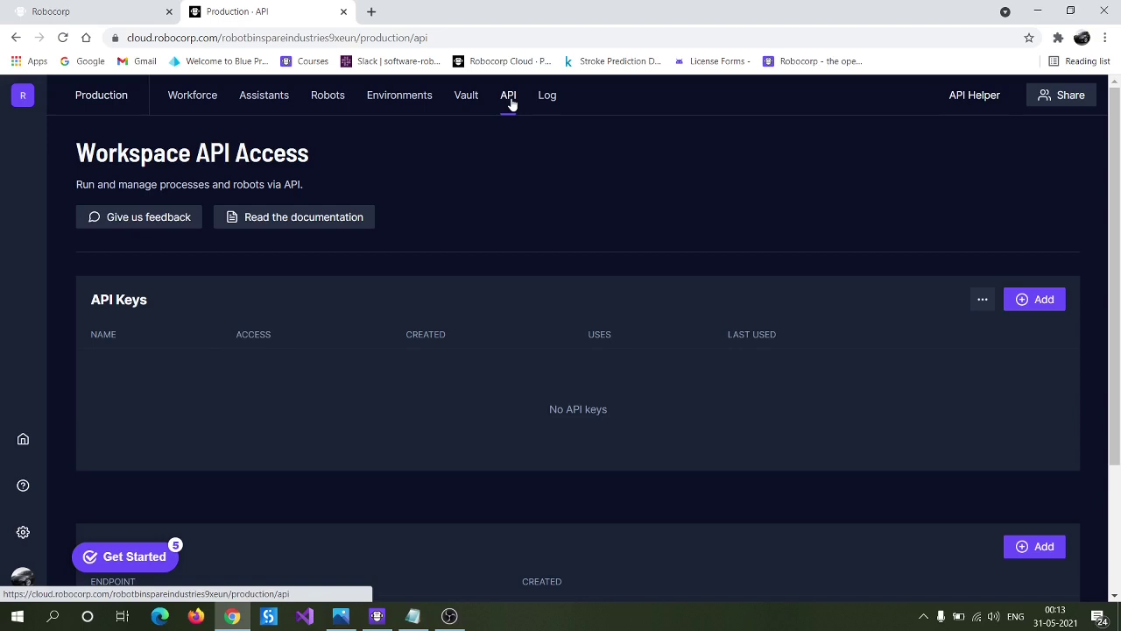
click(549, 104)
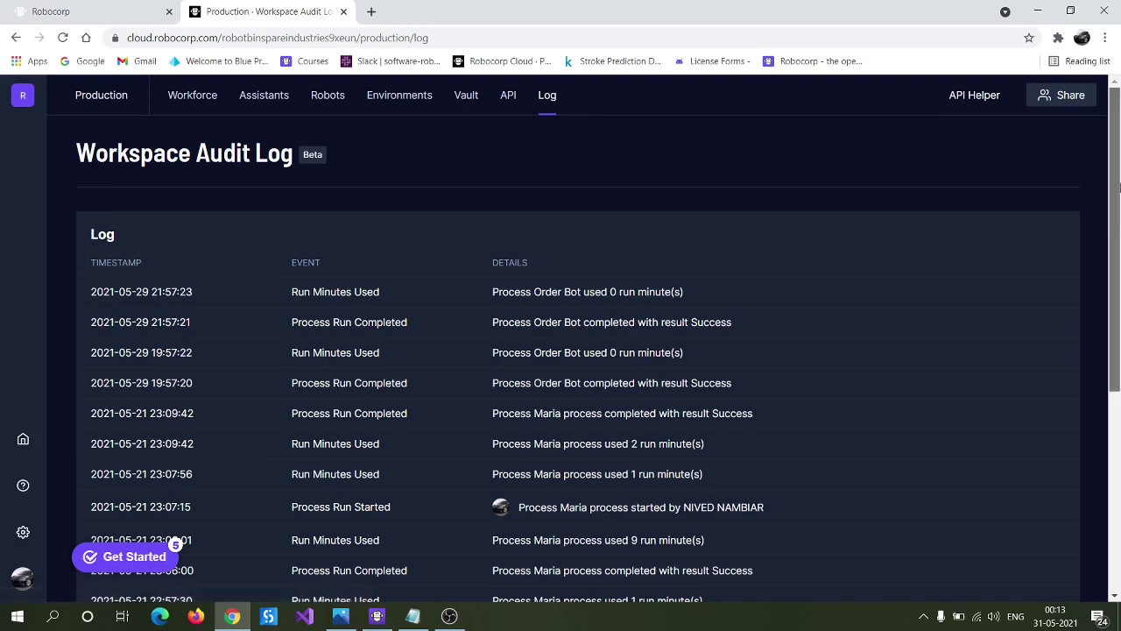
scroll(294, 553, down, 3)
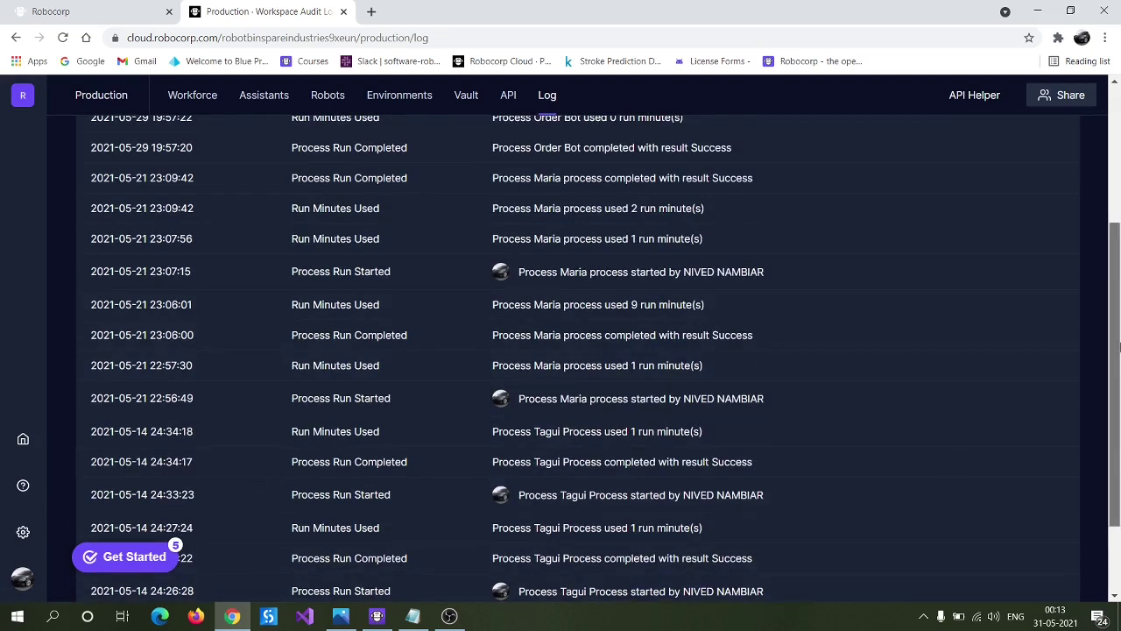
scroll(207, 540, down, 1)
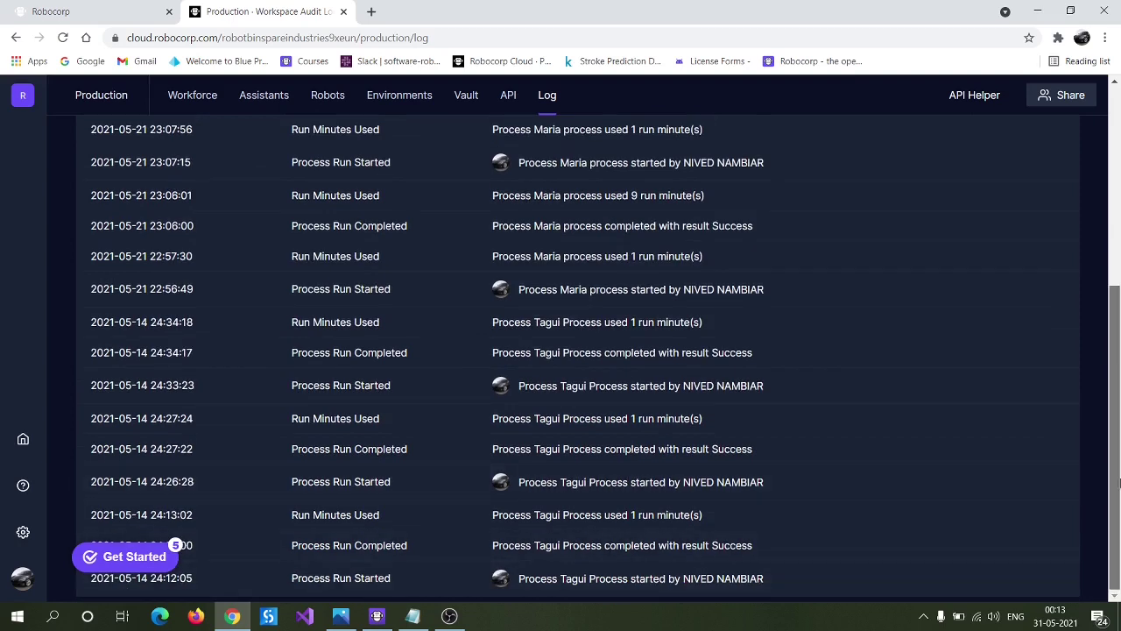
scroll(1118, 337, up, 3)
scroll(1118, 337, up, 1)
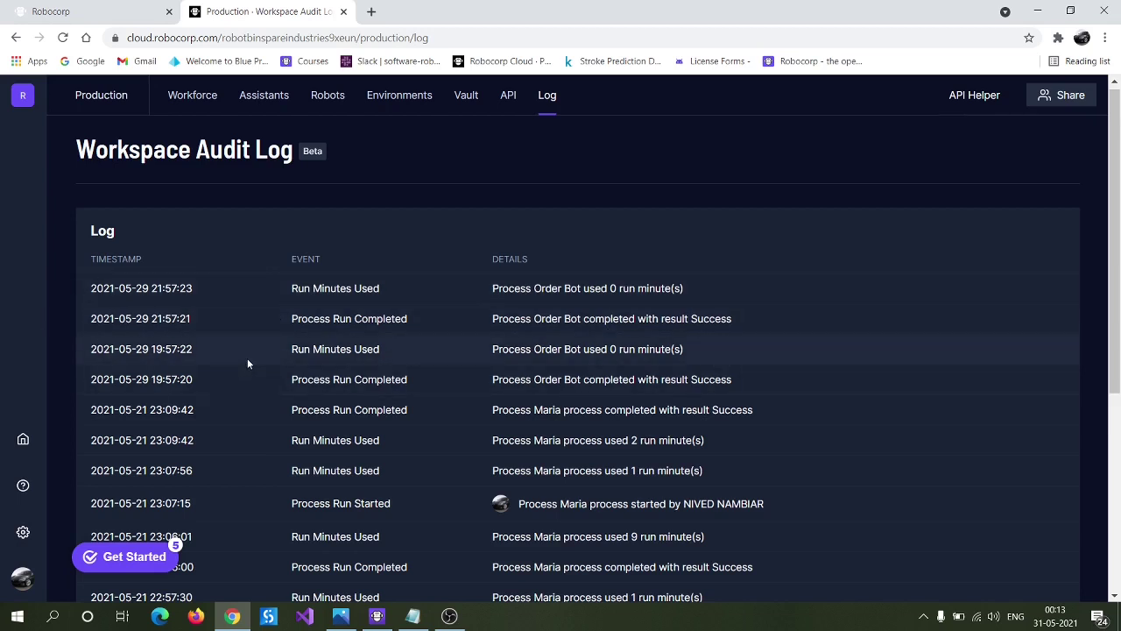
drag(1115, 211, 1118, 175)
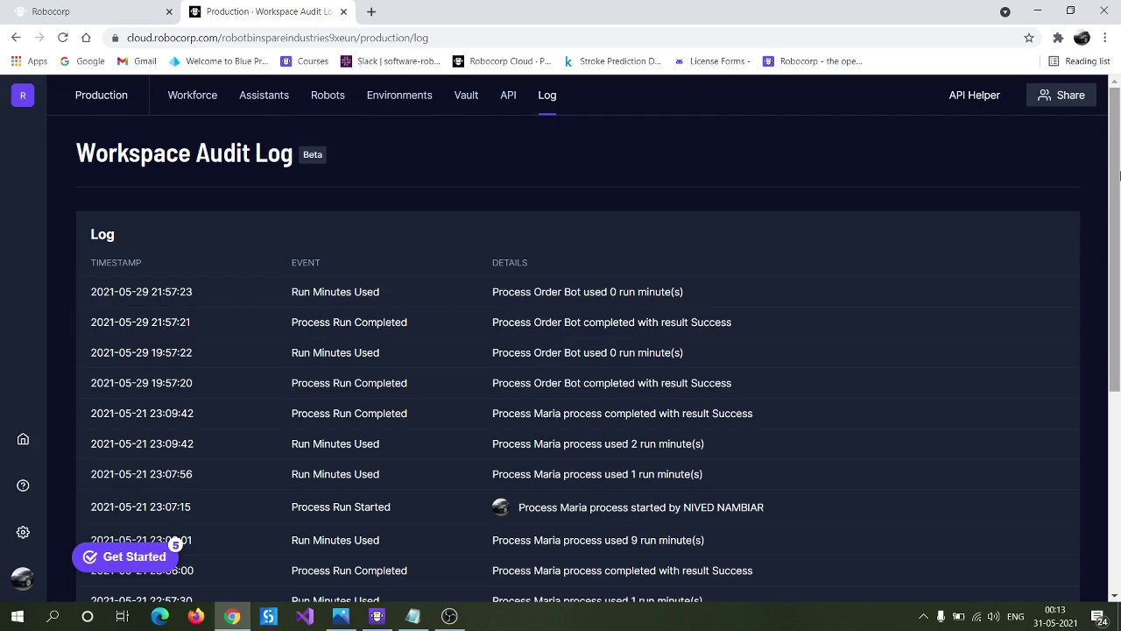
Revisit the organization diagram and view the vault of the HR workspace in the ABC organization
click(344, 617)
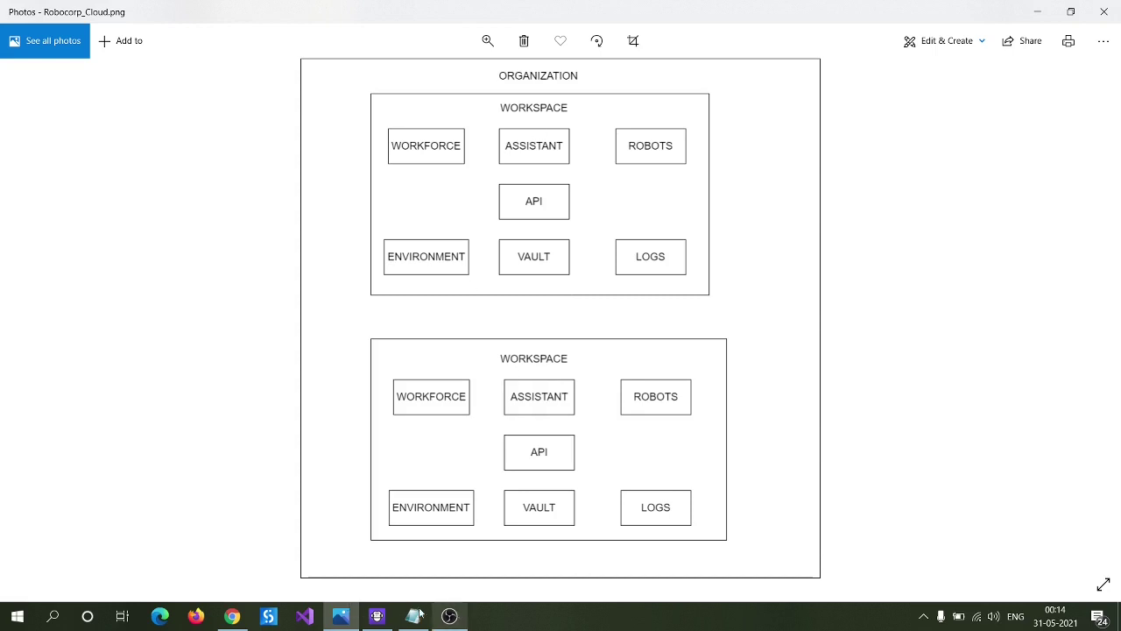
click(232, 615)
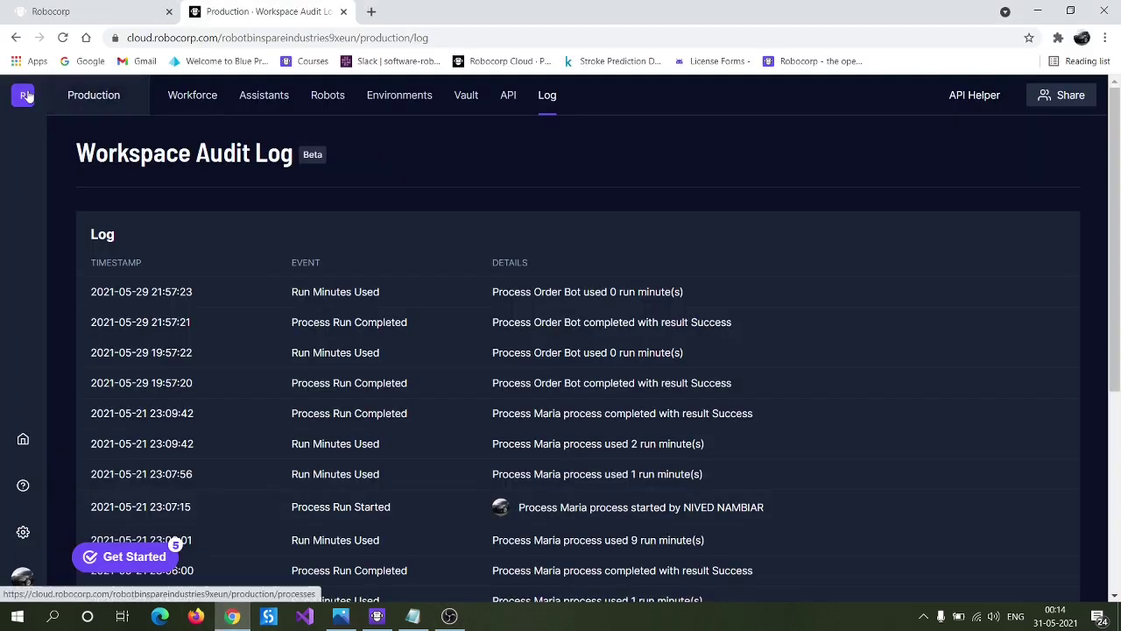
click(24, 441)
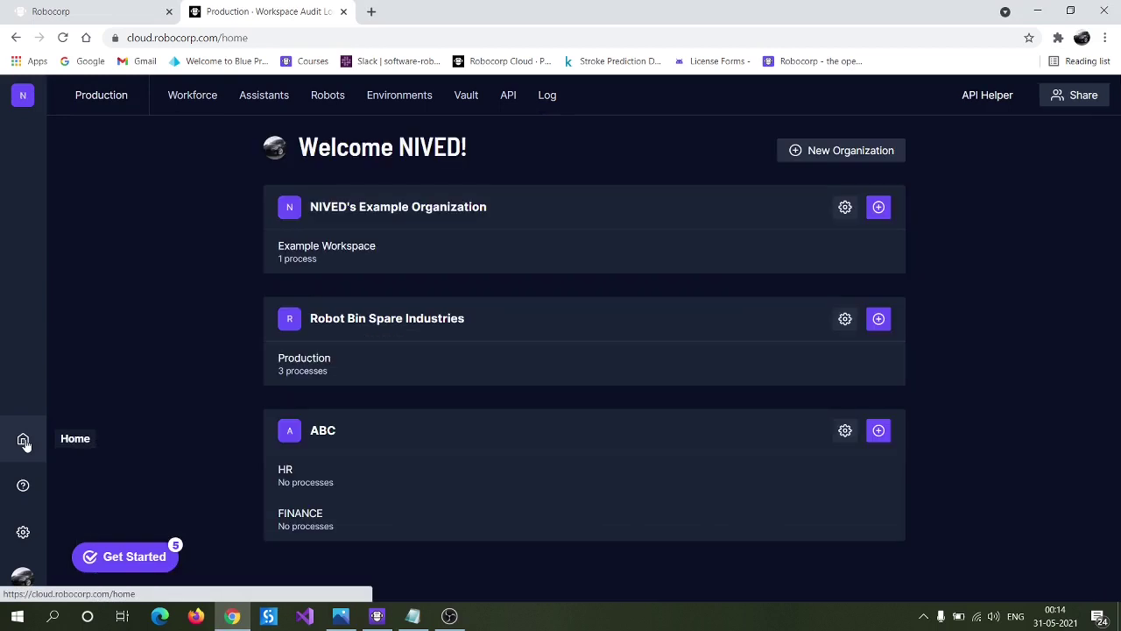
click(298, 472)
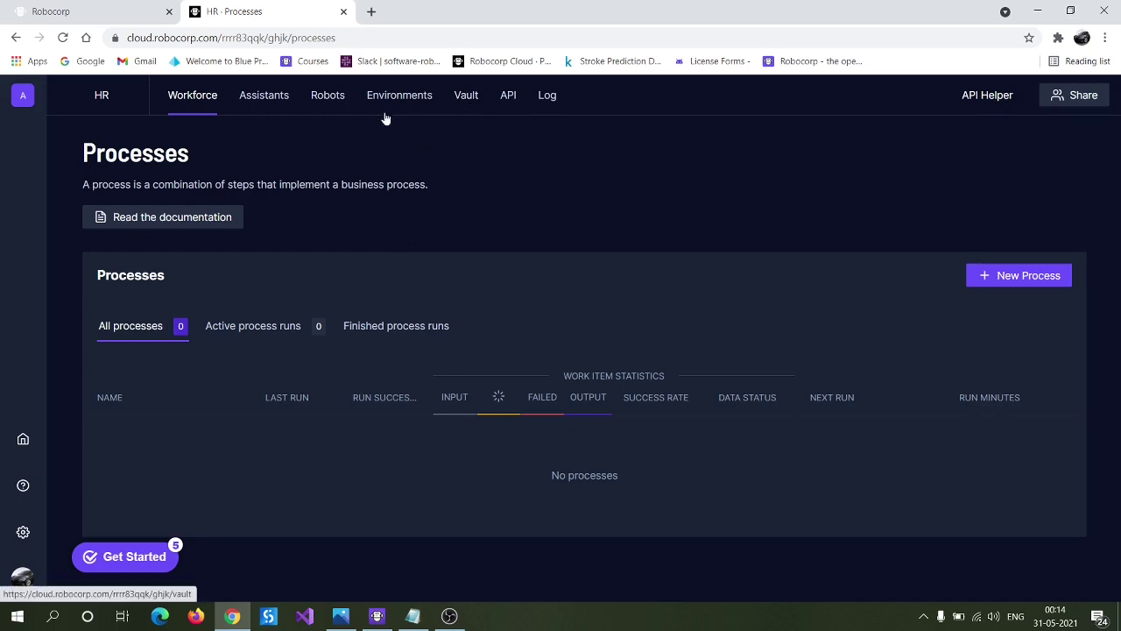
click(465, 97)
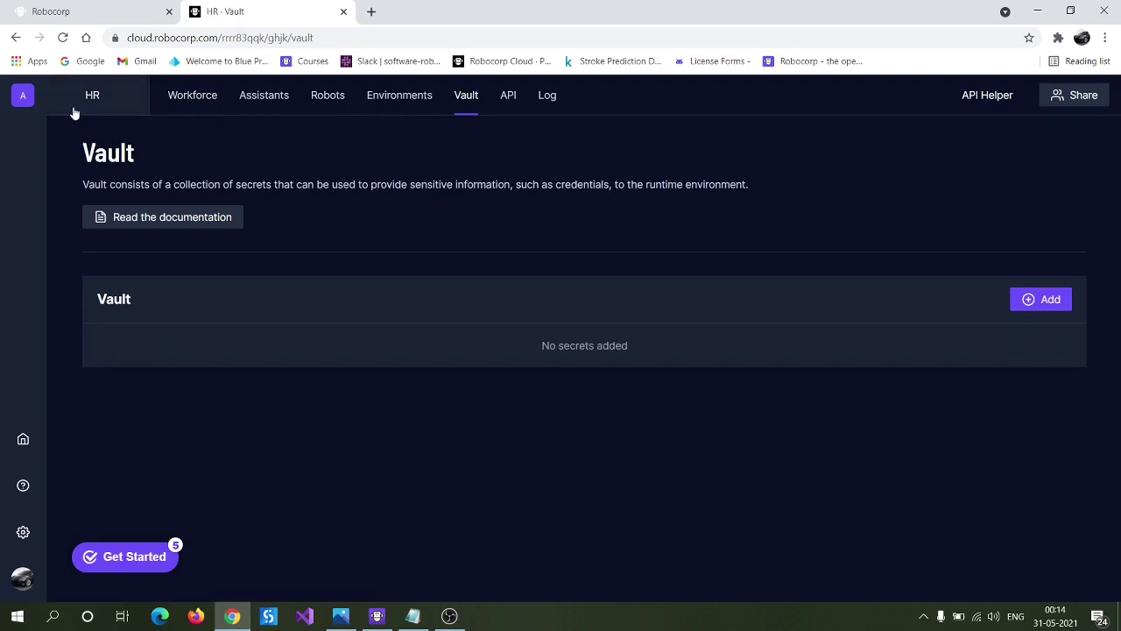
View the workspaces available in the ABC organization and compare them with the Robocorp_Cloud.png diagram
click(73, 106)
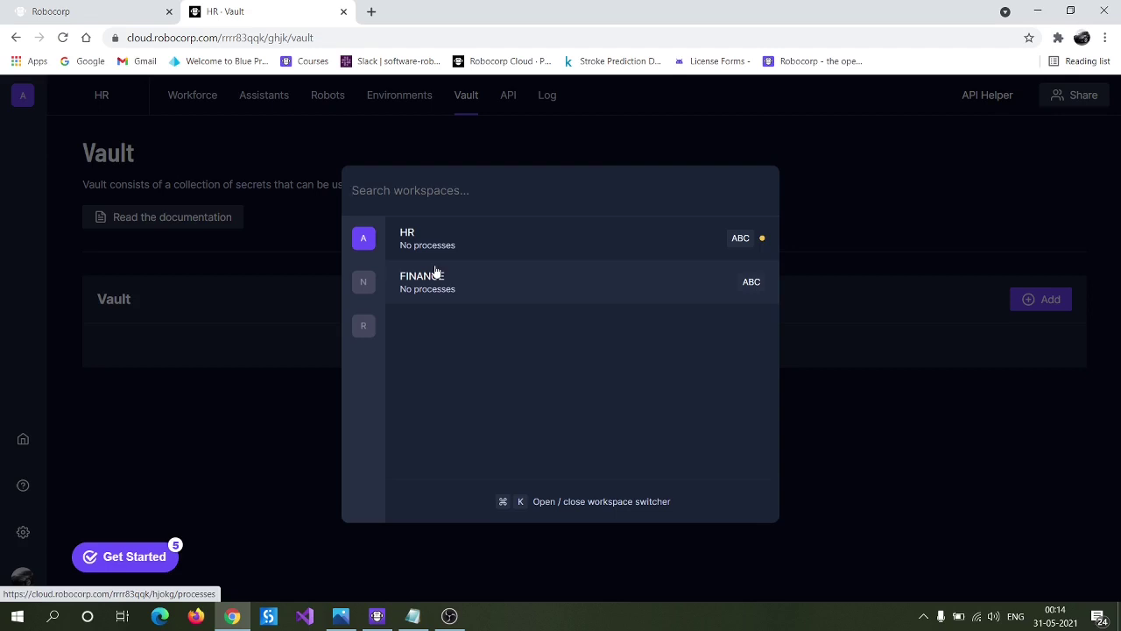
click(937, 362)
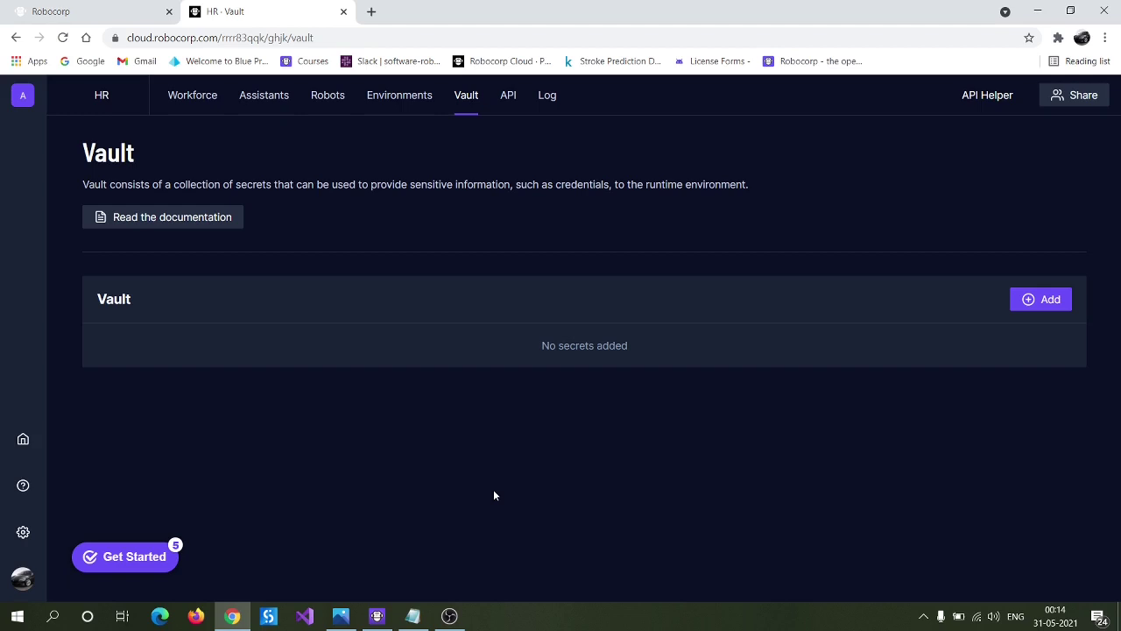
click(379, 616)
click(380, 616)
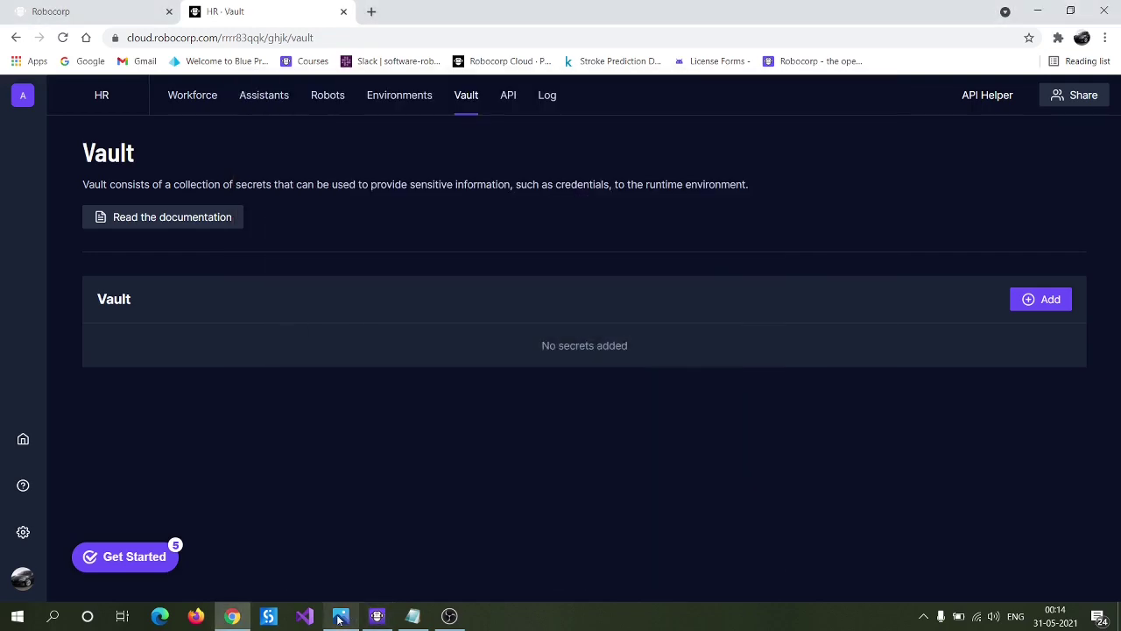
click(341, 615)
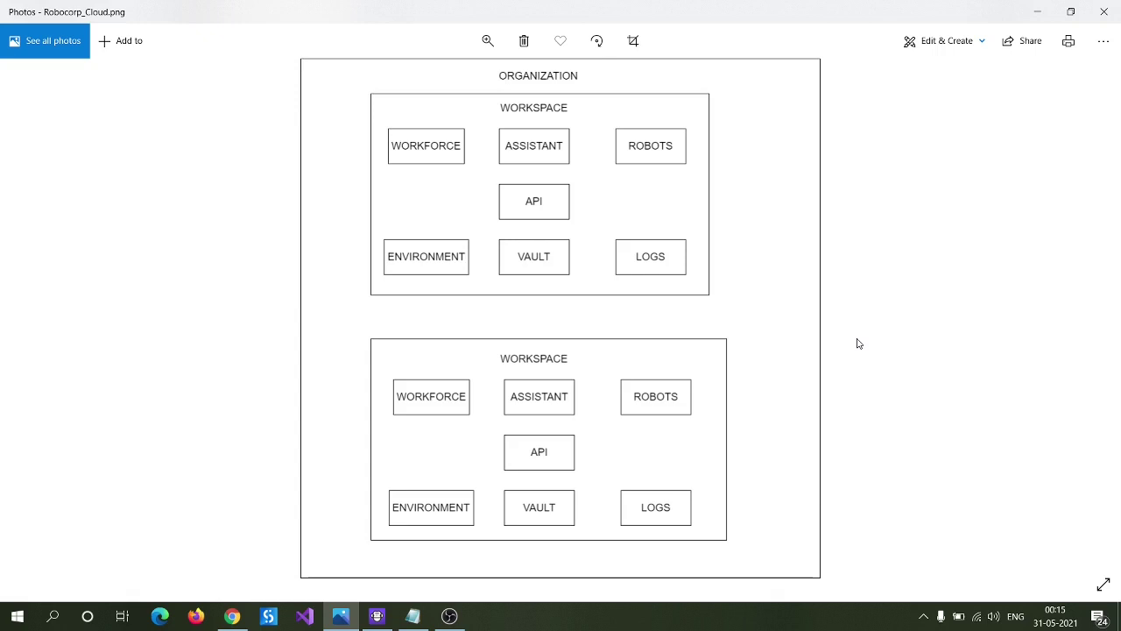
click(1031, 10)
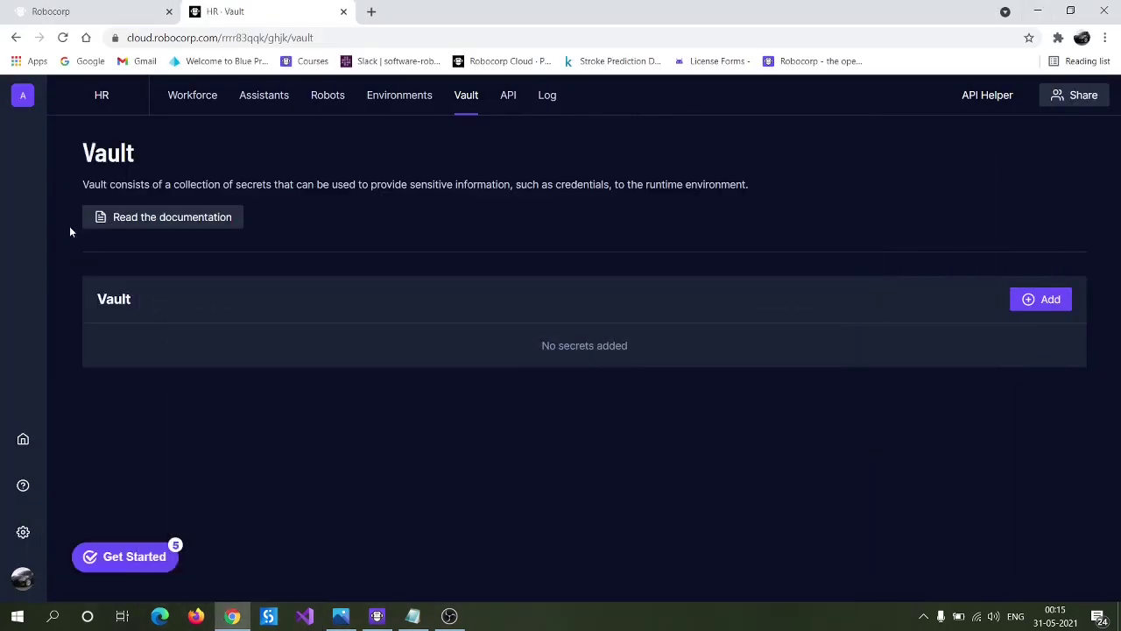
Create a personal organization and first workspace named after the account holder, with size Just me and main business Finance, and skip sharing the workspace
click(10, 455)
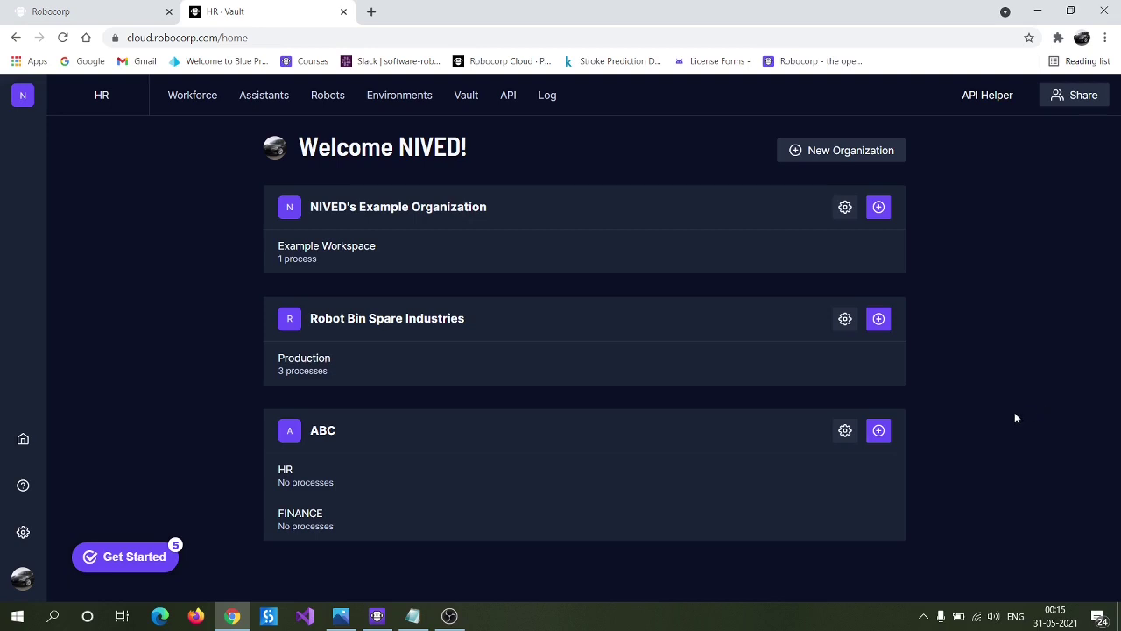
click(820, 153)
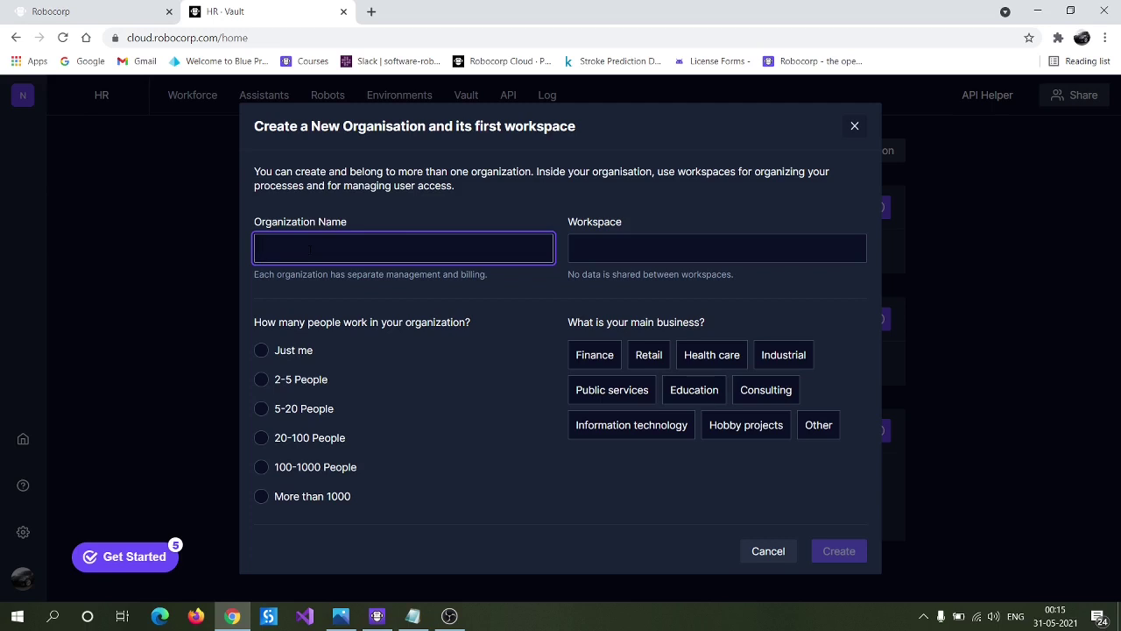
text(Nived_Personal)
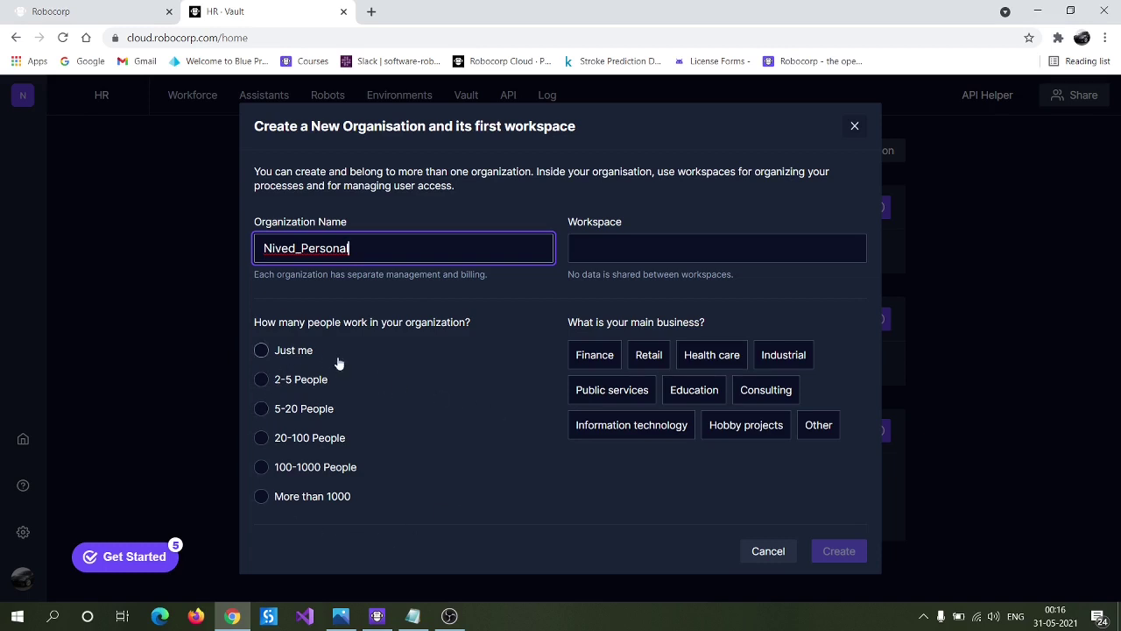
click(293, 352)
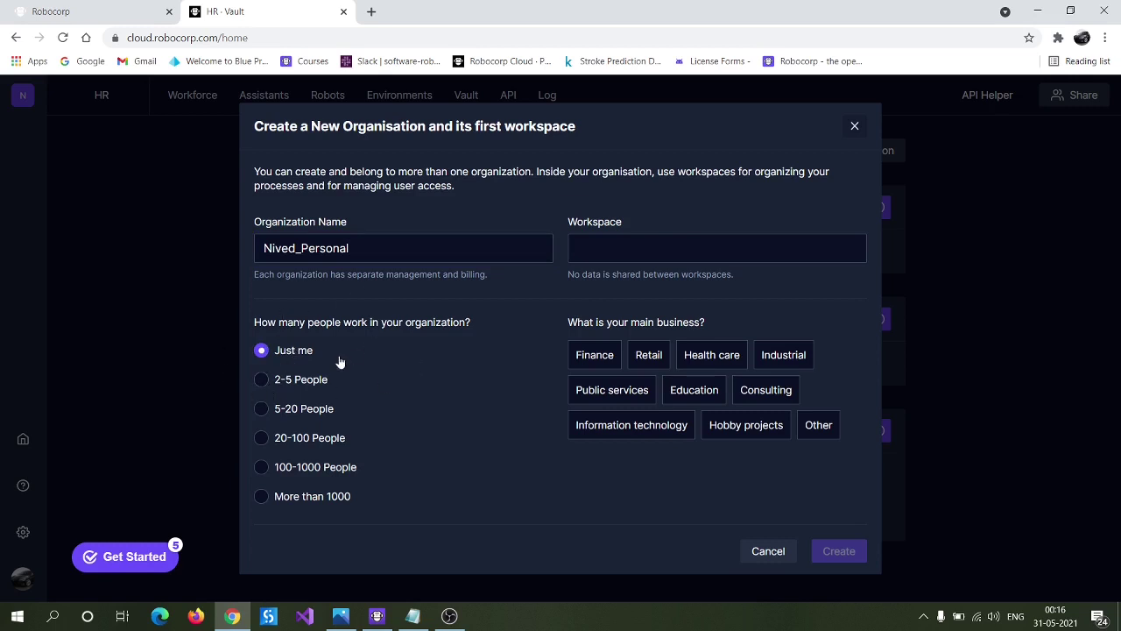
click(627, 248)
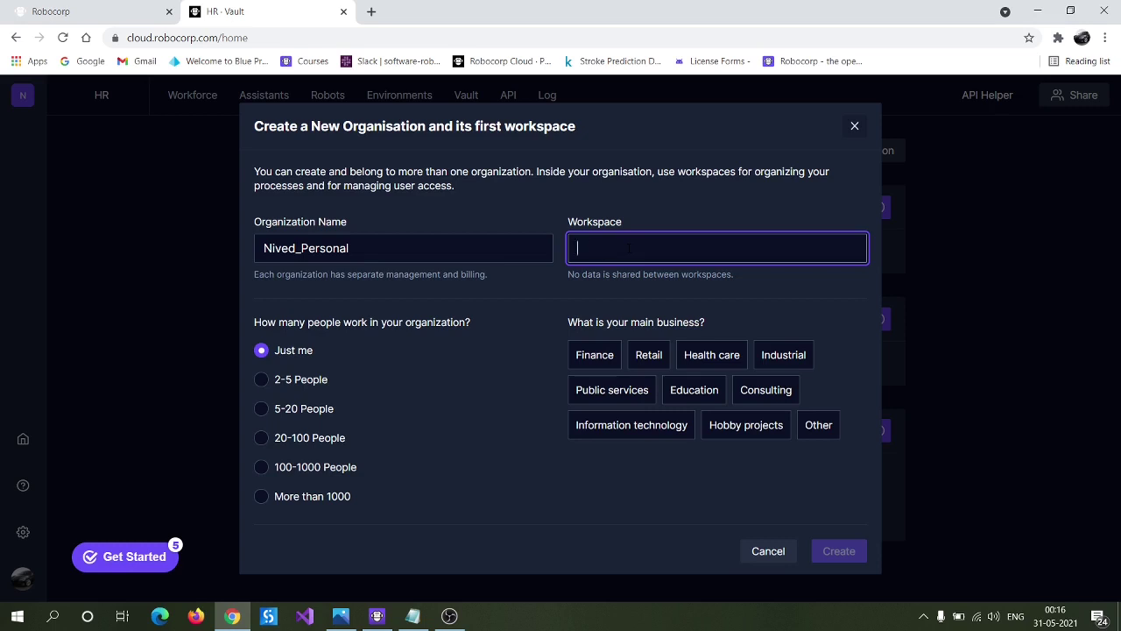
text(Nived_first_workspace)
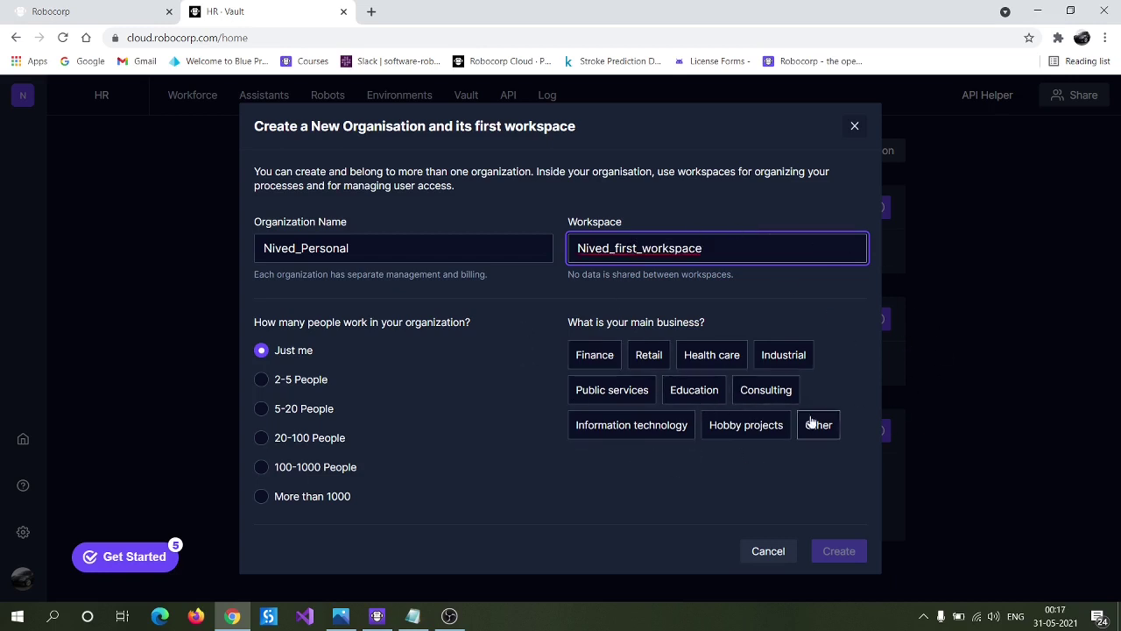
click(591, 361)
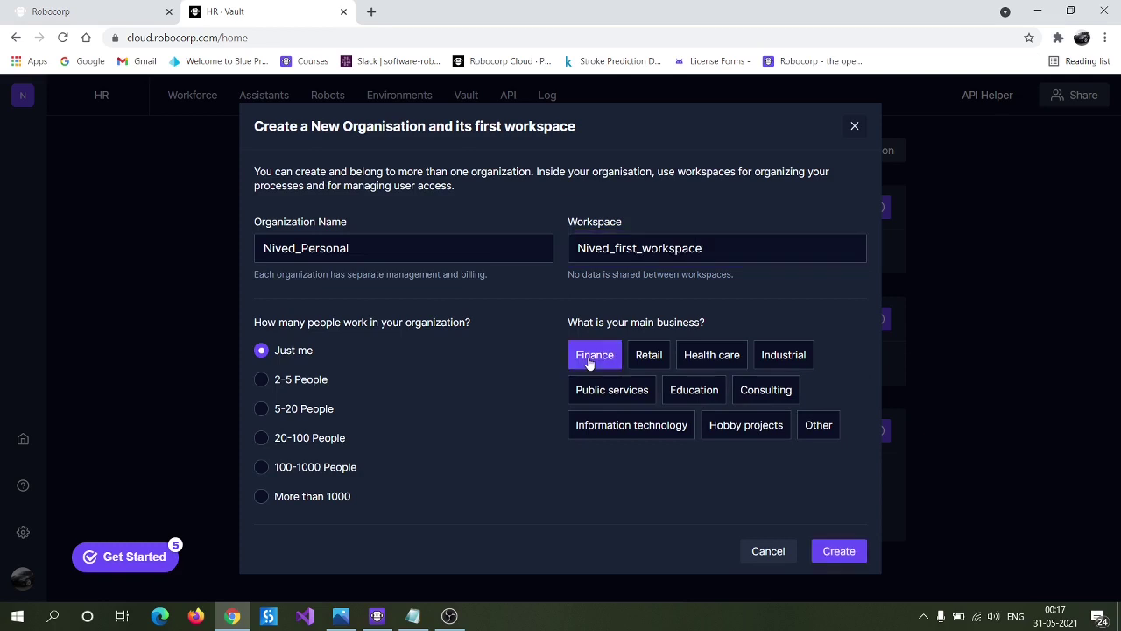
click(843, 550)
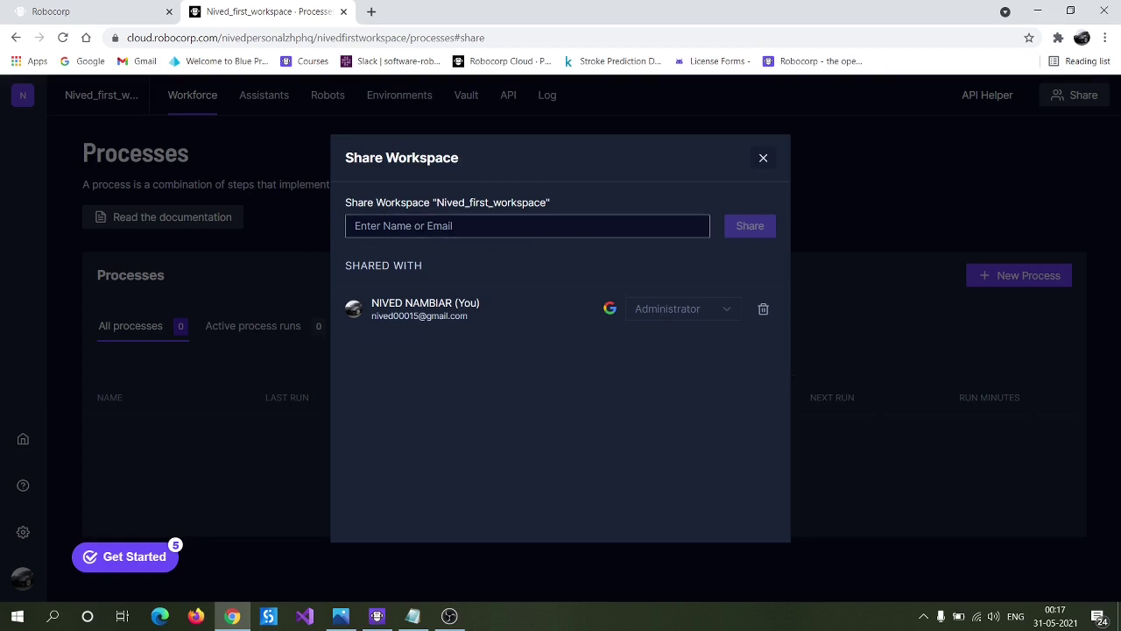
click(356, 225)
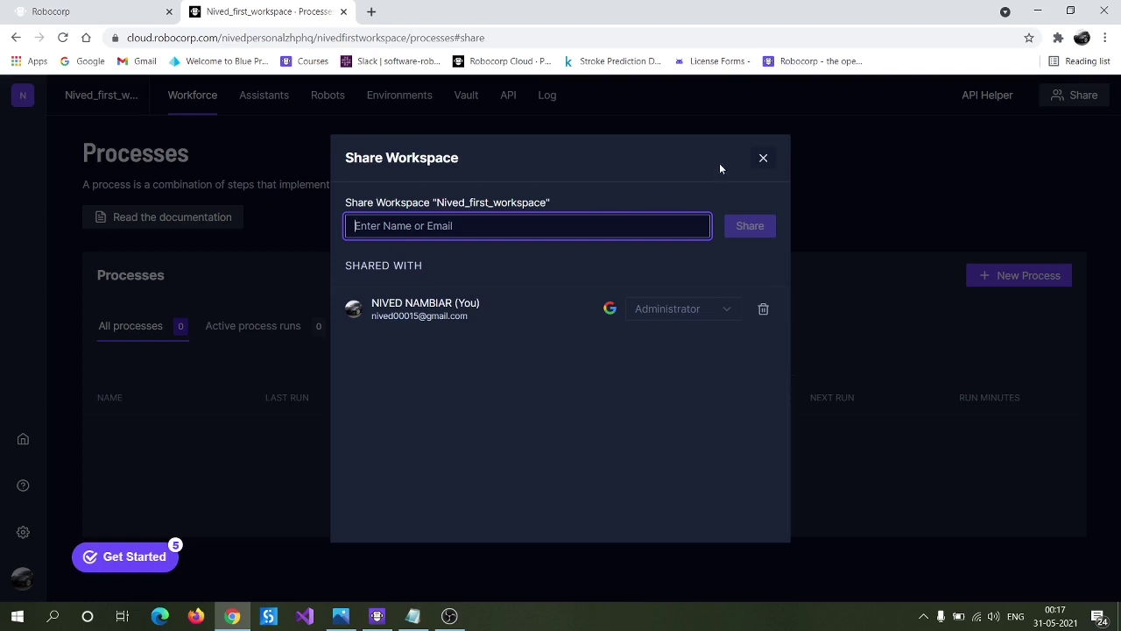
click(762, 159)
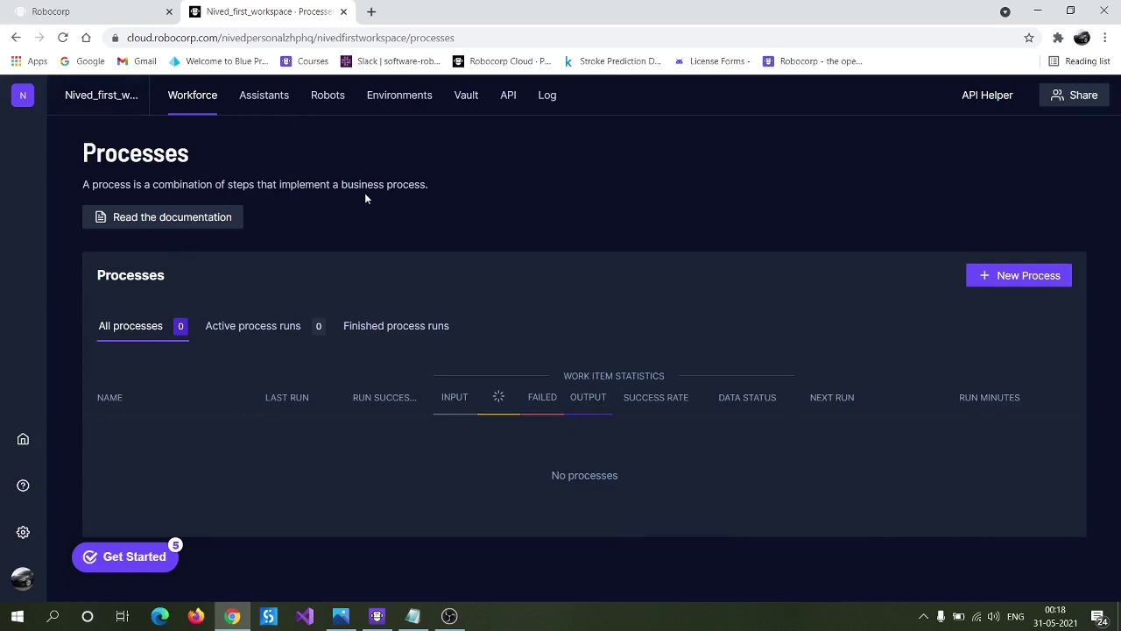
Return to the home page and check the full list of organizations and their workspaces
click(21, 441)
scroll(1118, 369, down, 1)
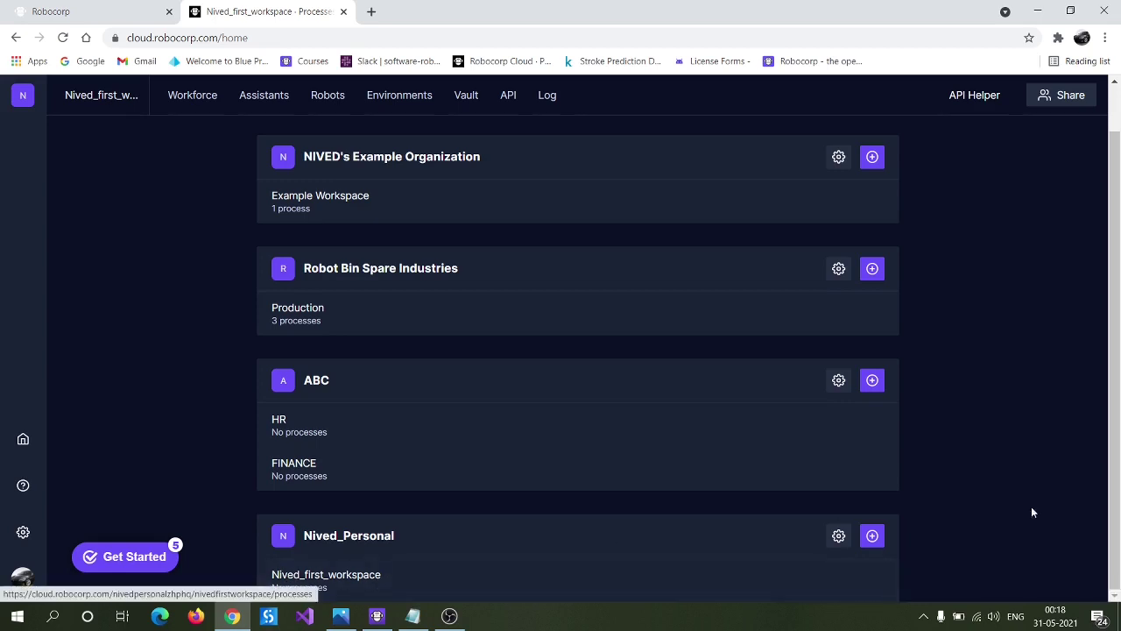
scroll(1116, 394, up, 1)
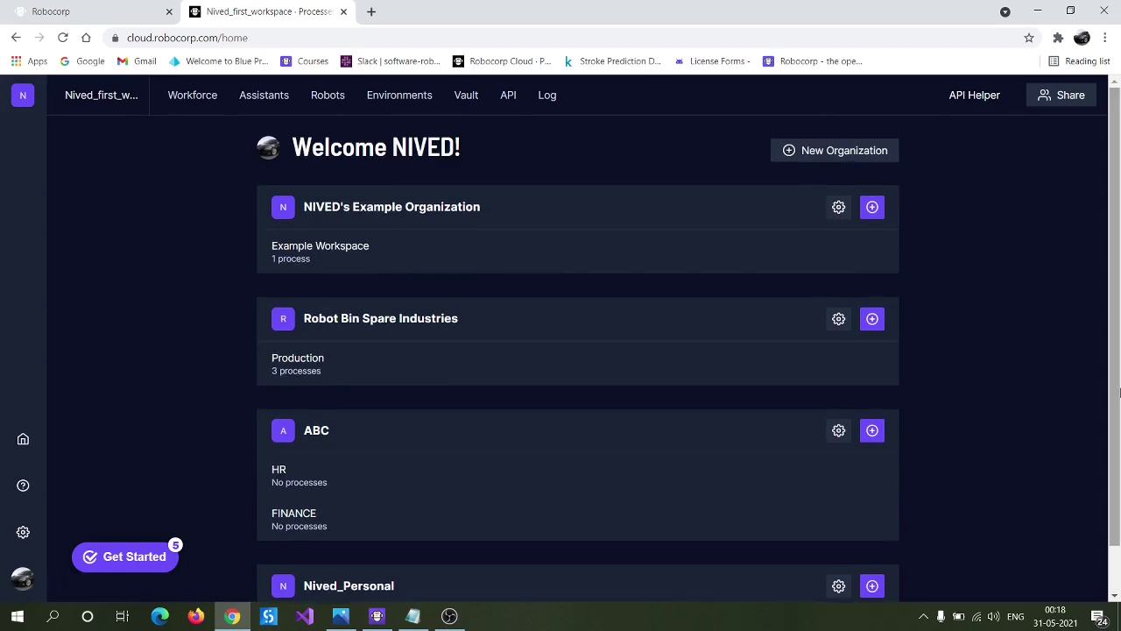